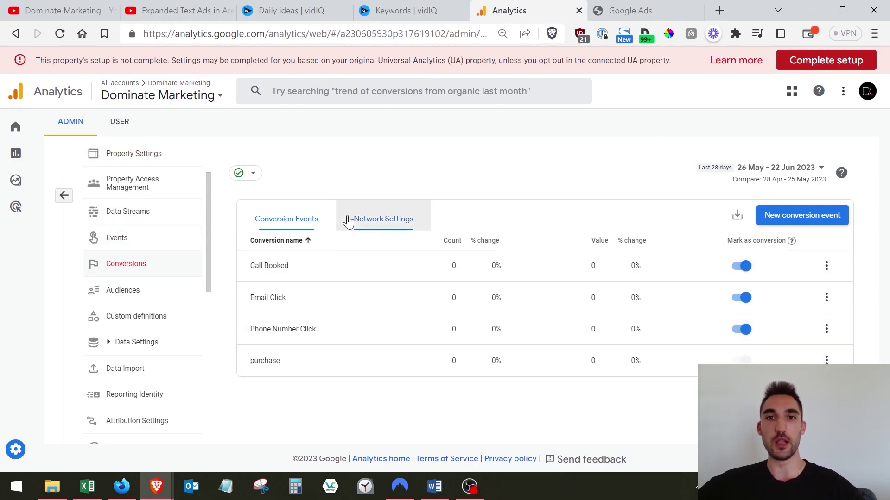
- Switch to the Google Ads tab and zoom the All campaigns overview out to 80%
click(617, 6)
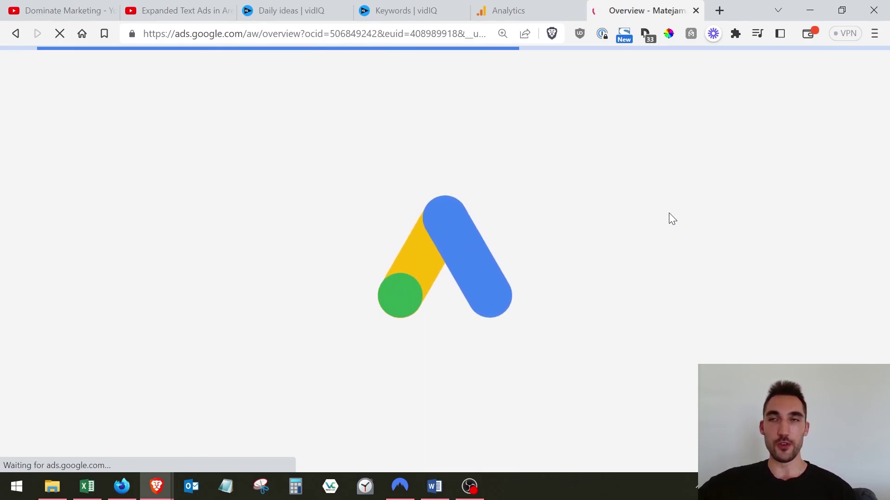
key(ctrl+minus)
key(ctrl+minus)
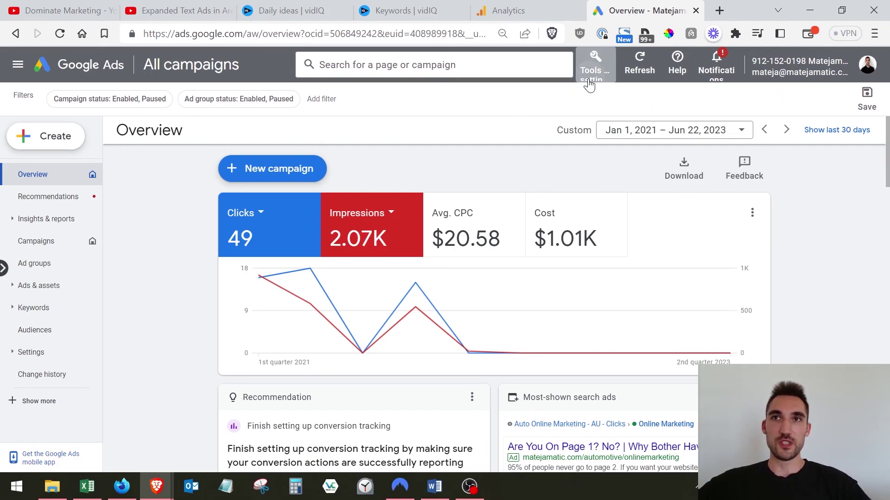
- Open the Google Analytics (GA4) & Firebase details under Linked accounts and find the Dominate Marketing property
click(591, 67)
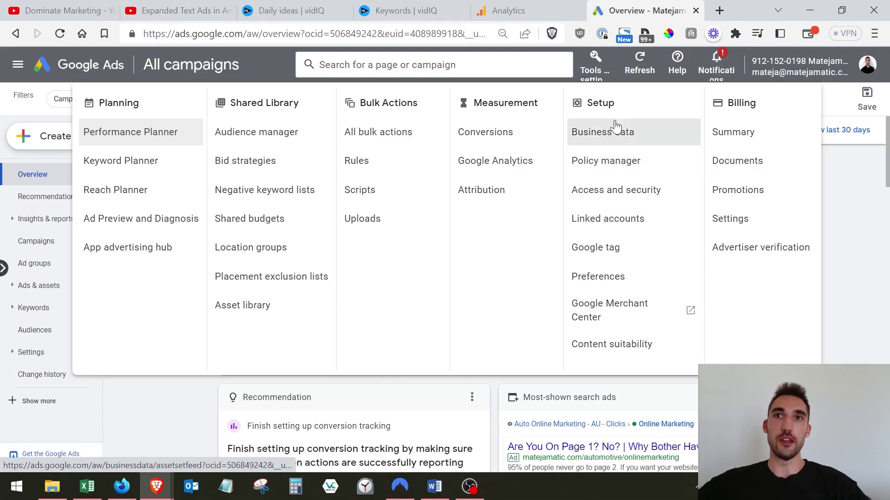
click(622, 224)
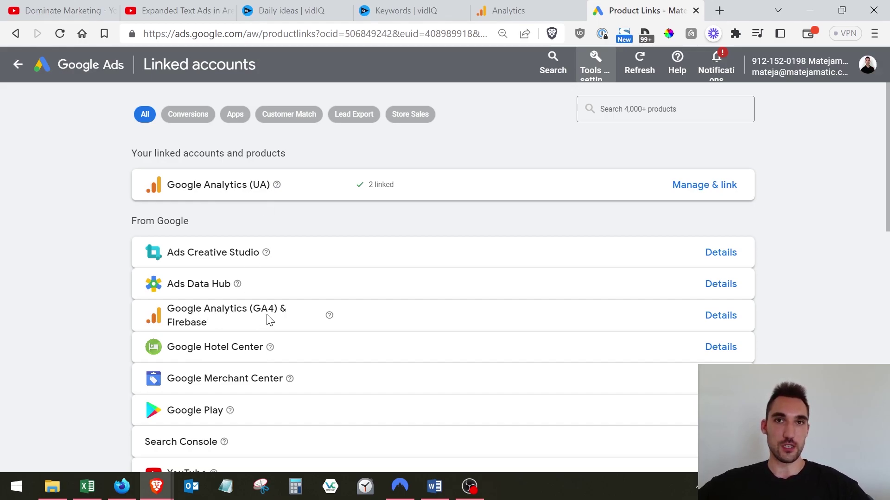
click(721, 315)
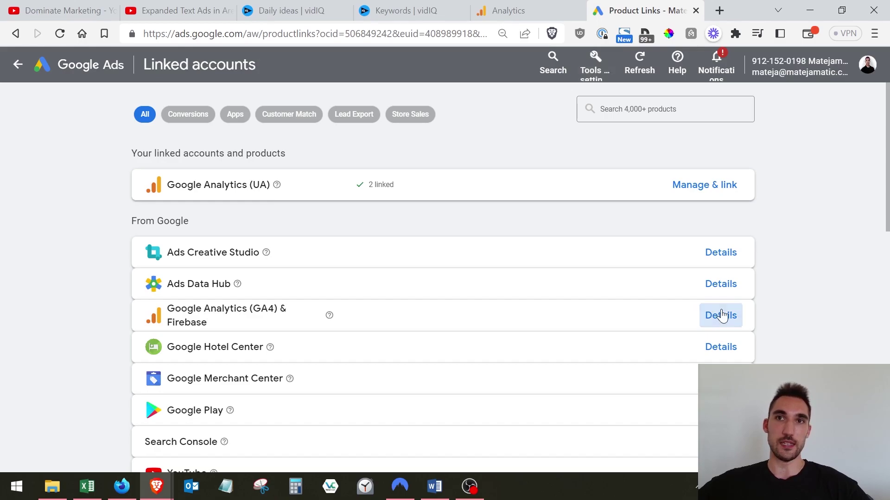
scroll(244, 301, down, 2)
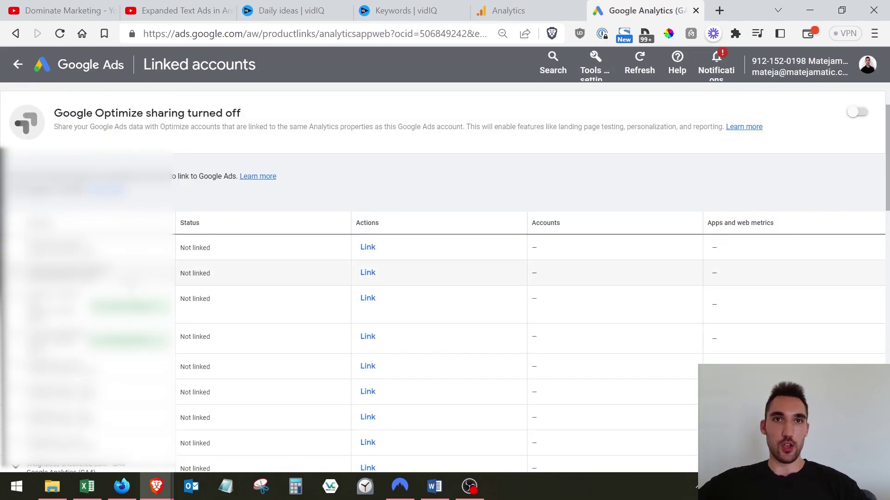
scroll(241, 302, down, 2)
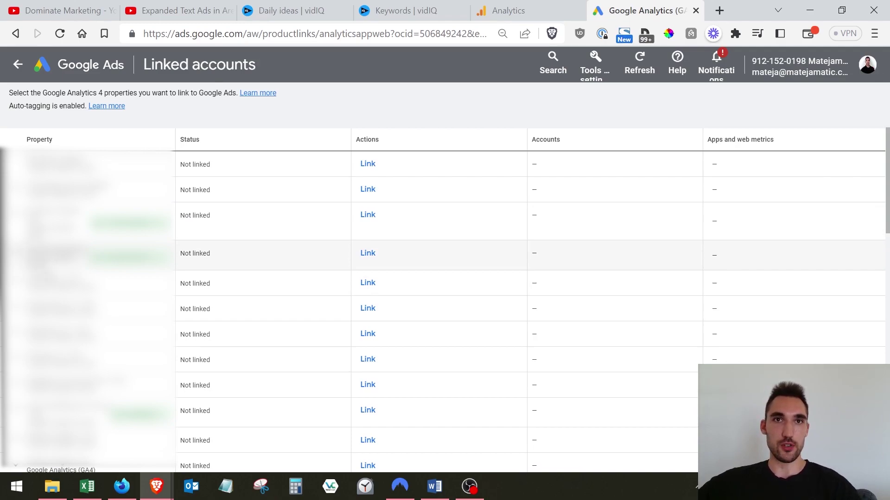
key(ctrl+f)
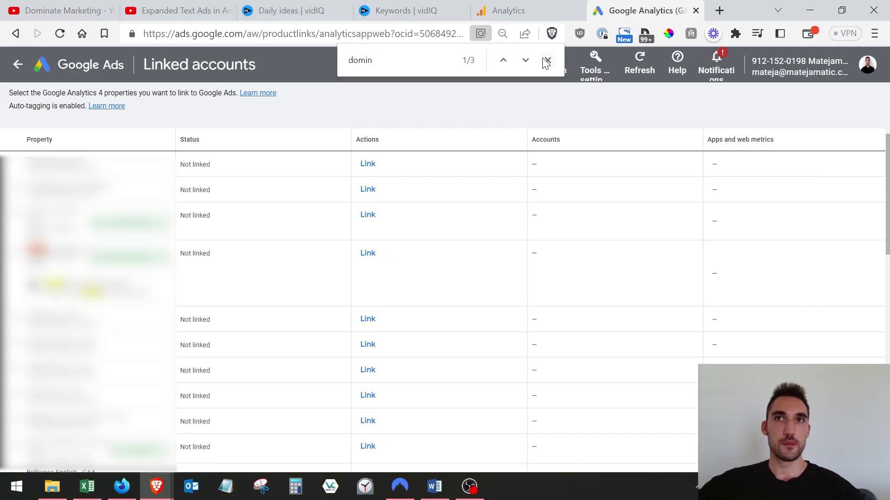
key(Escape)
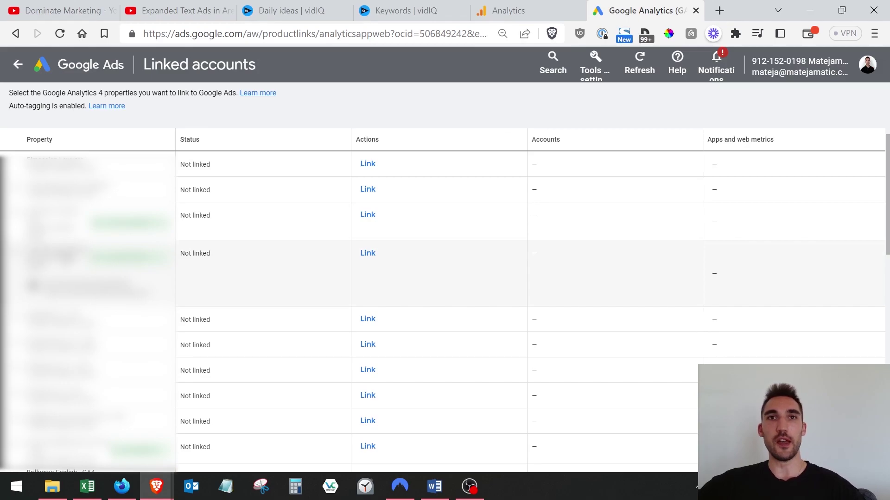
- Link the Dominate Marketing GA4 property with Google Analytics audience import, then return to Linked accounts
click(369, 254)
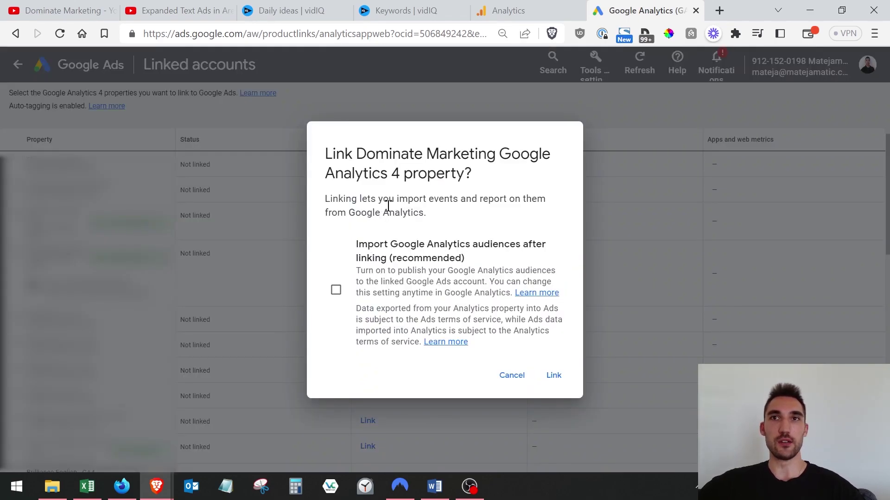
click(336, 290)
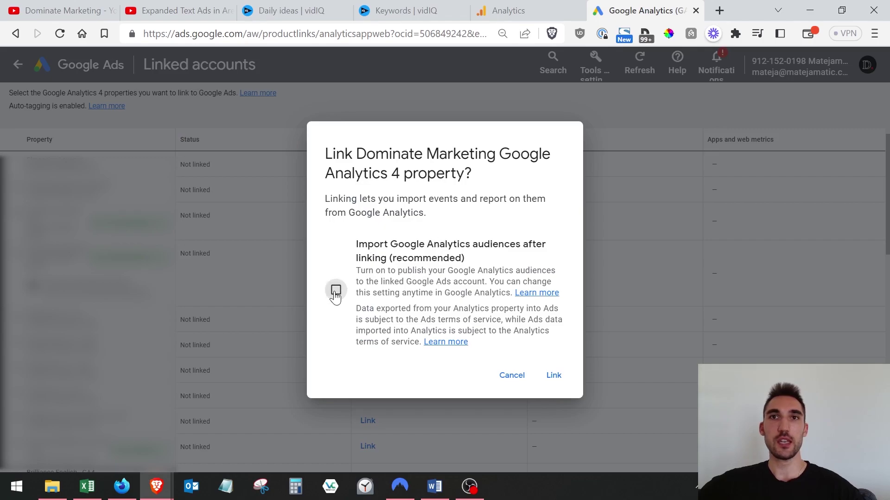
click(553, 377)
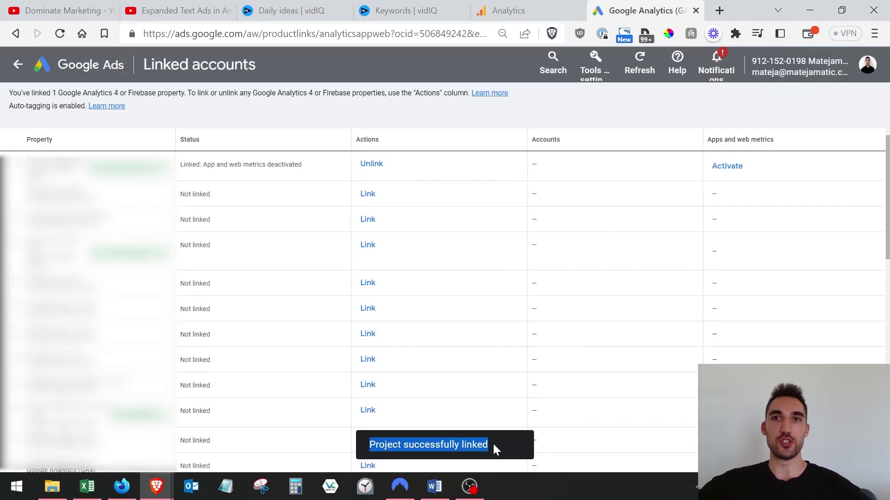
scroll(417, 328, up, 3)
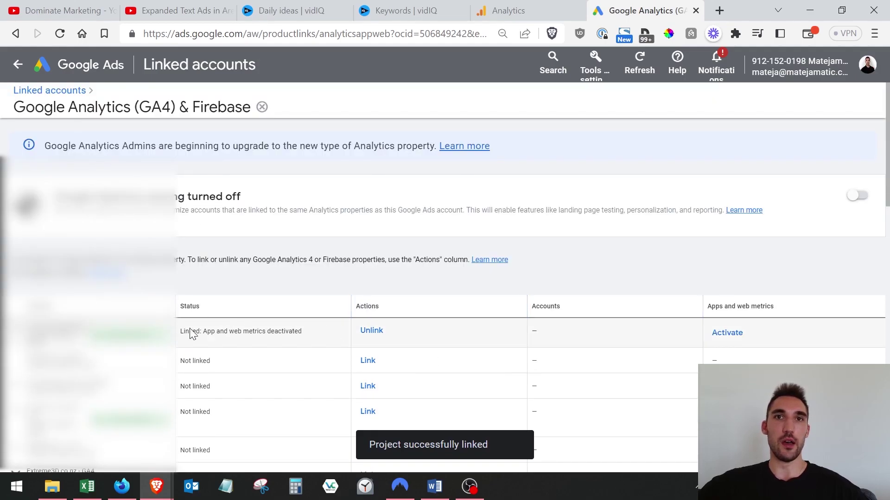
click(593, 70)
click(595, 224)
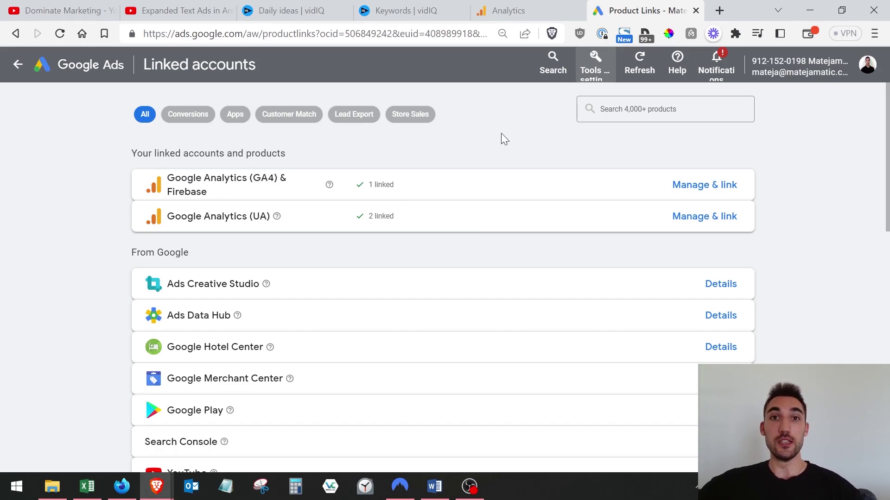
- Start a new conversion action that imports Web conversions from Google Analytics 4 properties
click(592, 74)
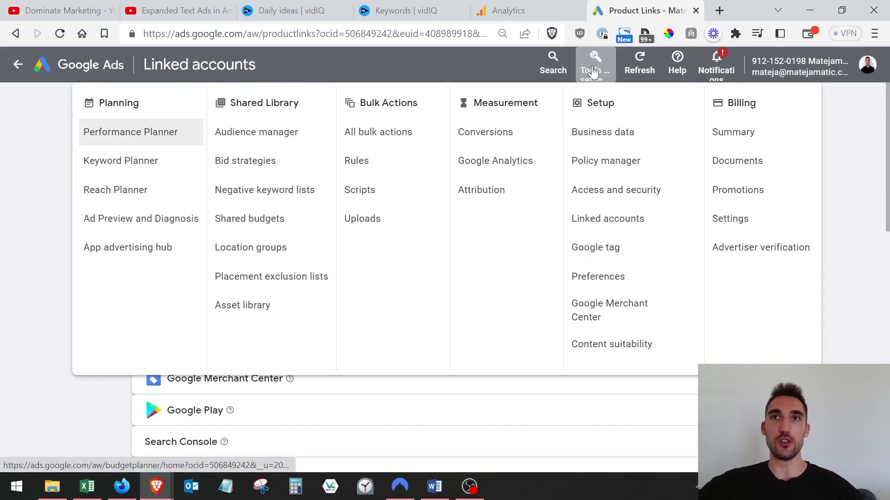
click(496, 134)
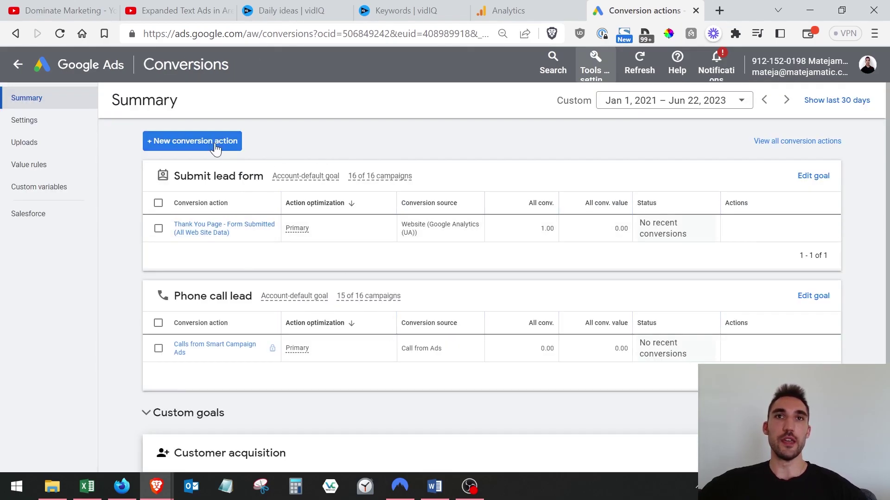
click(214, 143)
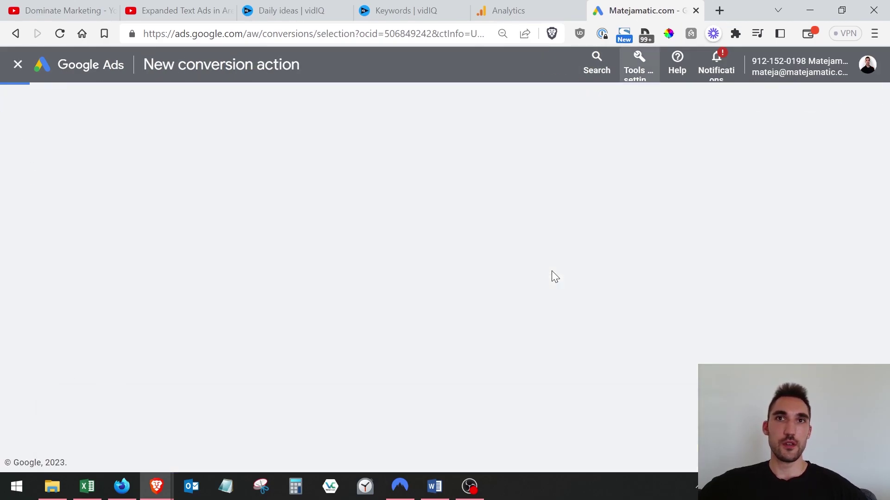
mouse_move(700, 258)
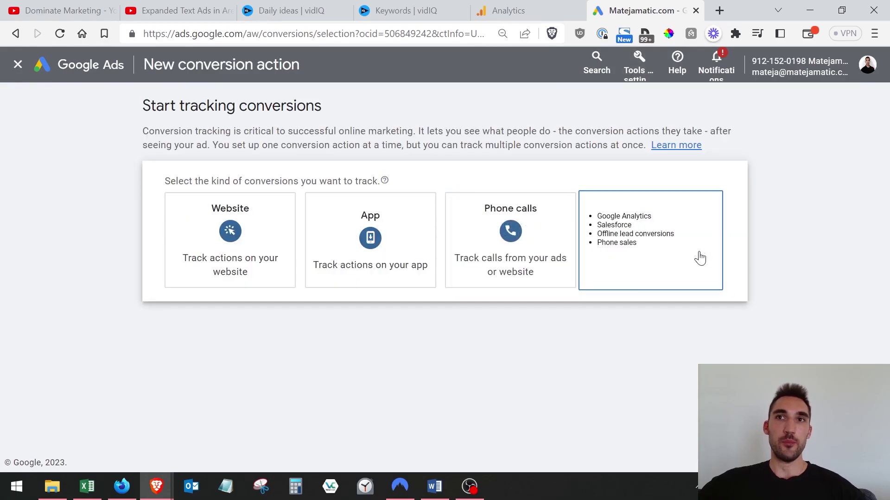
click(667, 268)
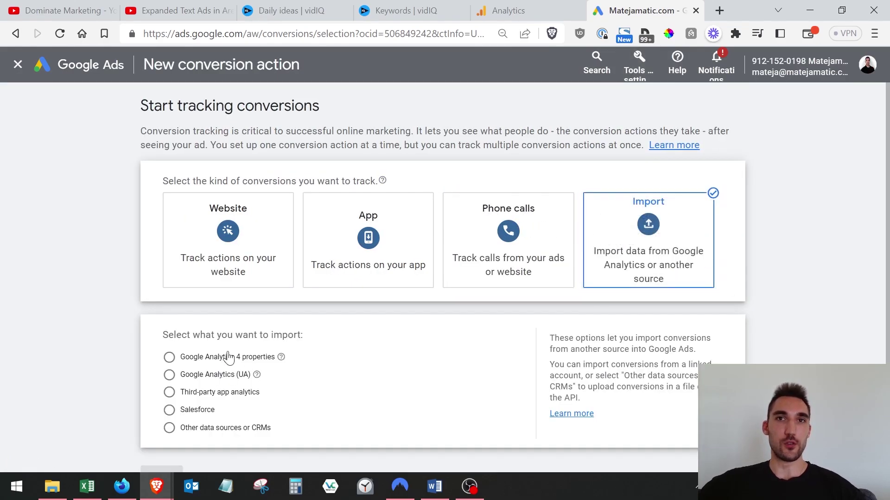
click(229, 358)
scroll(330, 348, down, 2)
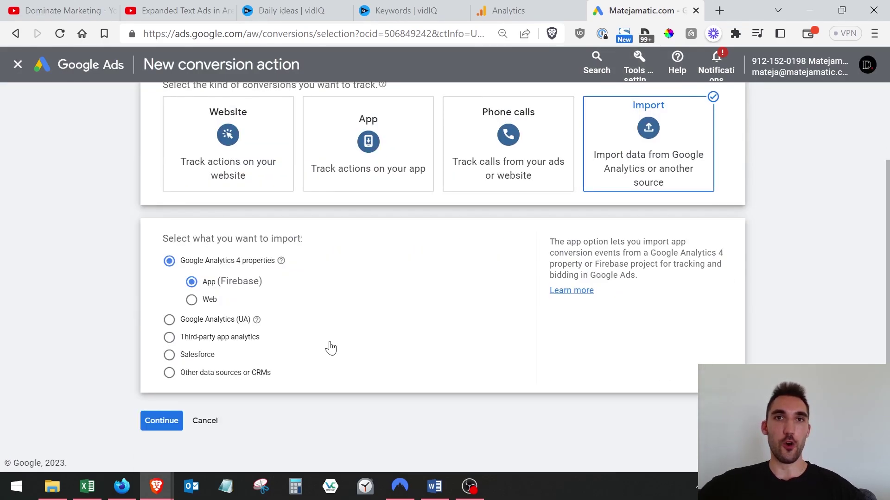
click(192, 301)
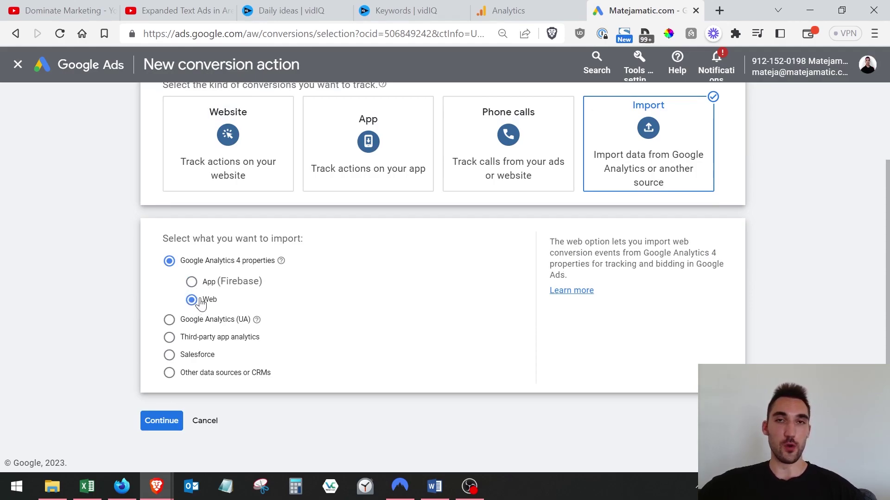
click(165, 425)
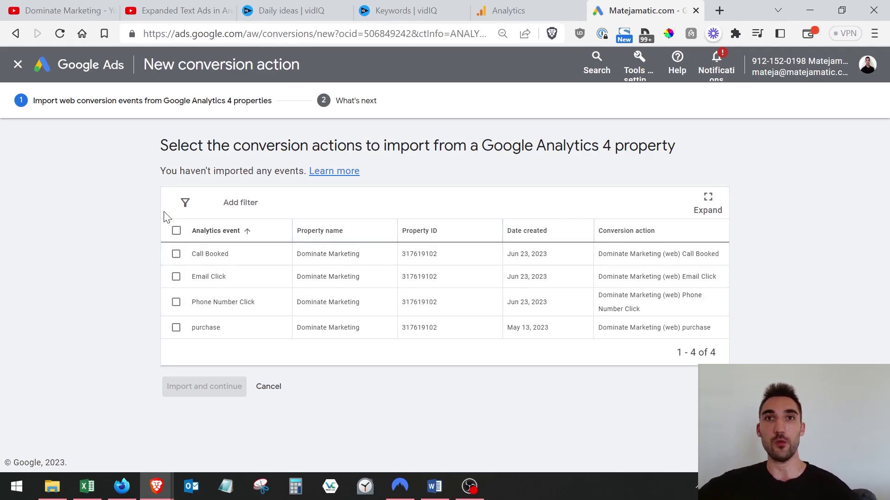
- Import the Call Booked, Email Click and Phone Number Click GA4 events as conversions
click(176, 256)
click(176, 278)
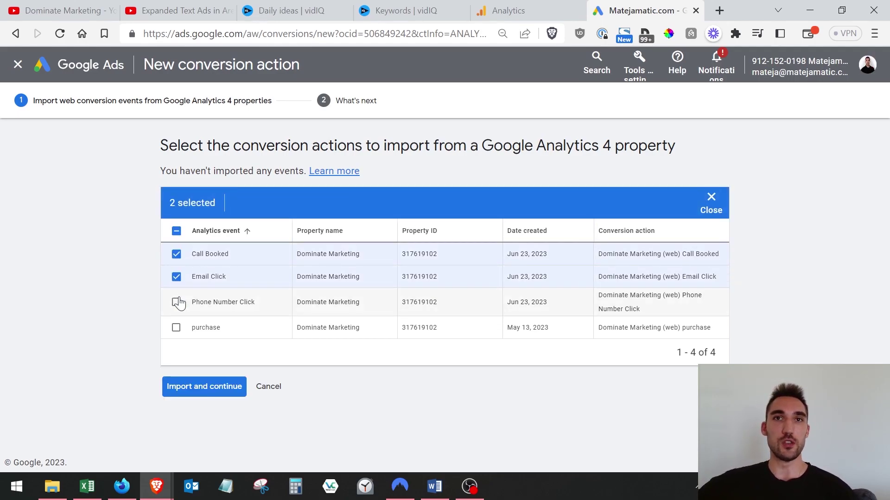
click(177, 303)
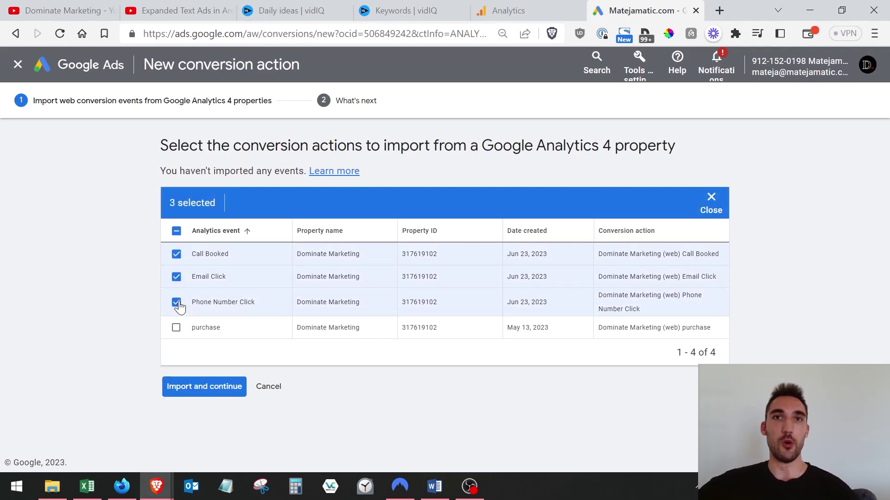
click(212, 389)
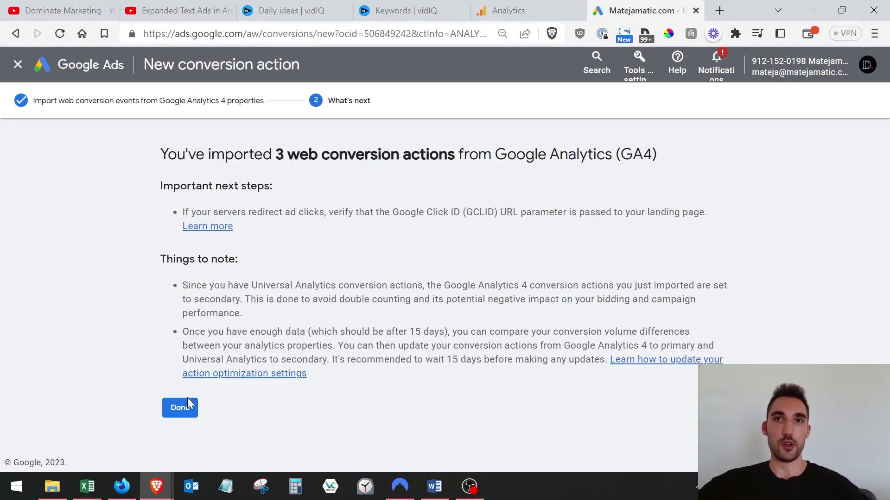
click(187, 399)
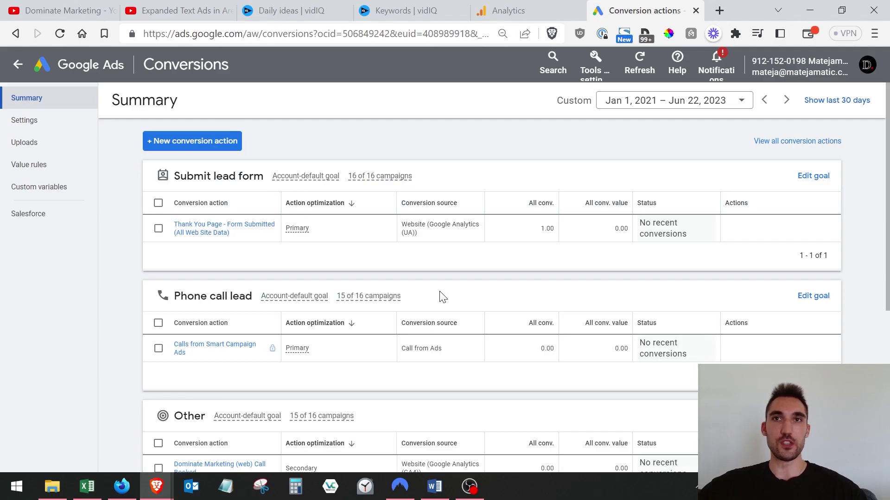
scroll(430, 268, down, 3)
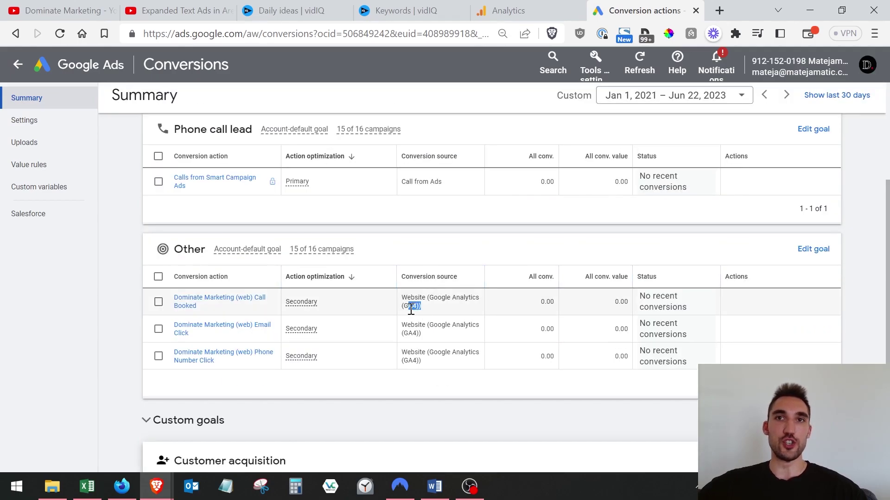
drag(429, 338, 397, 337)
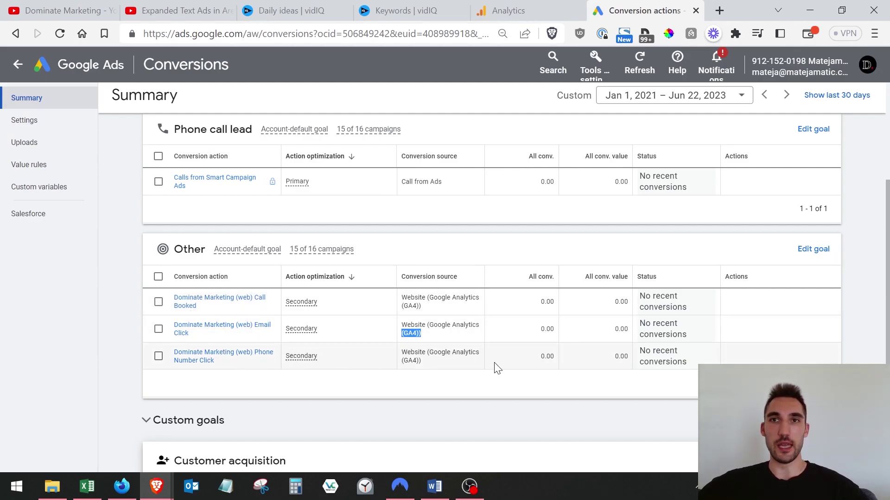
click(459, 313)
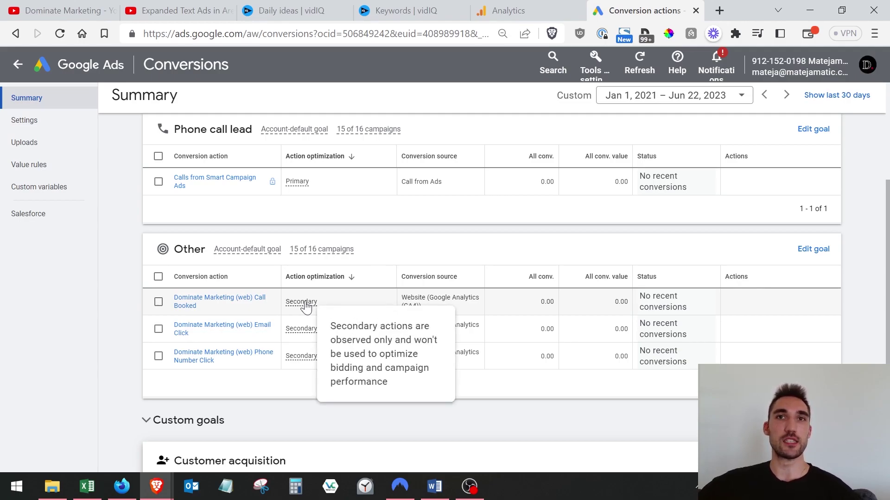
mouse_move(306, 332)
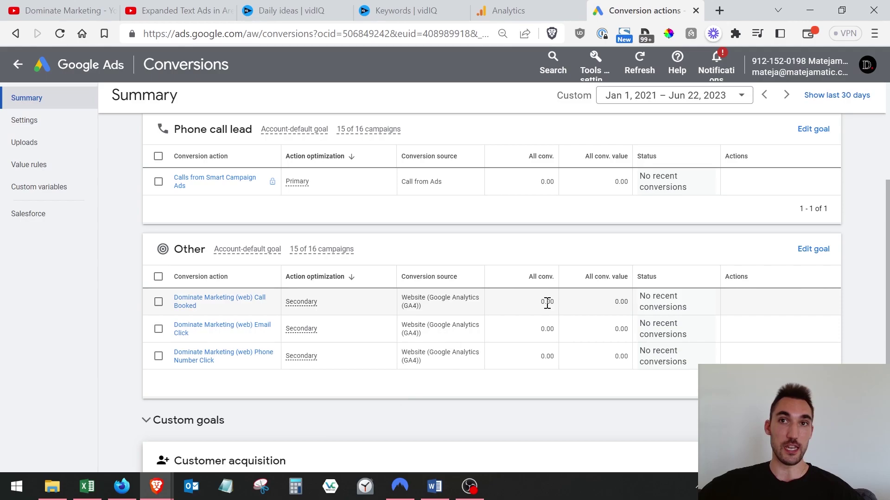
scroll(361, 321, up, 4)
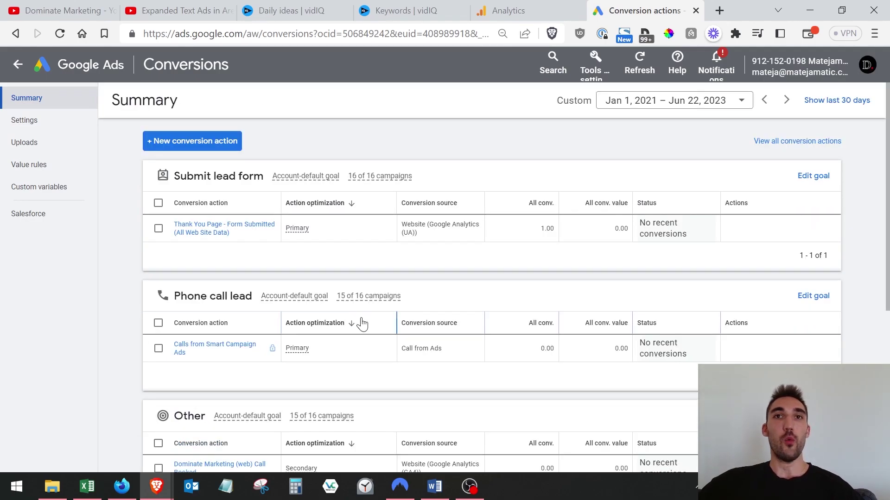
scroll(336, 256, down, 2)
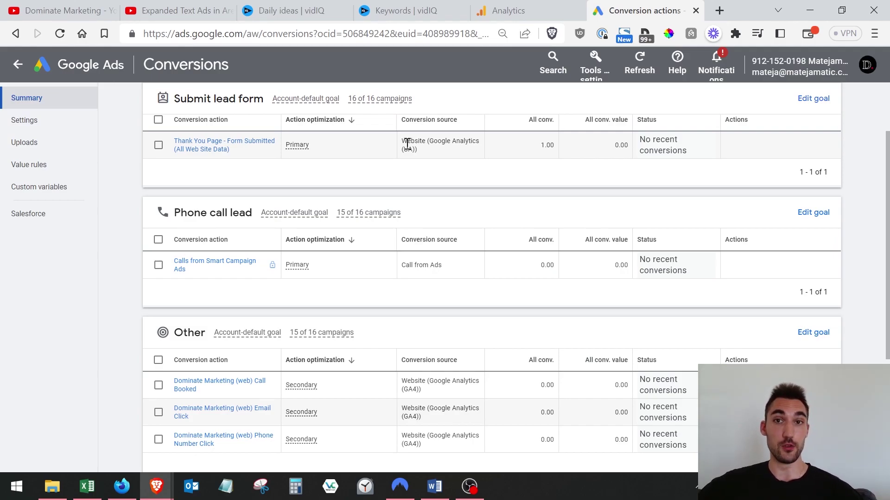
drag(407, 144, 460, 159)
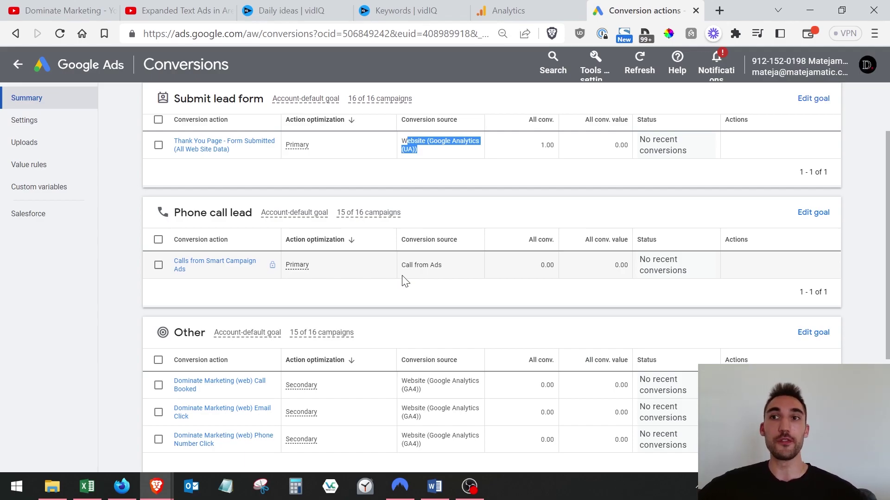
click(410, 259)
scroll(414, 262, down, 2)
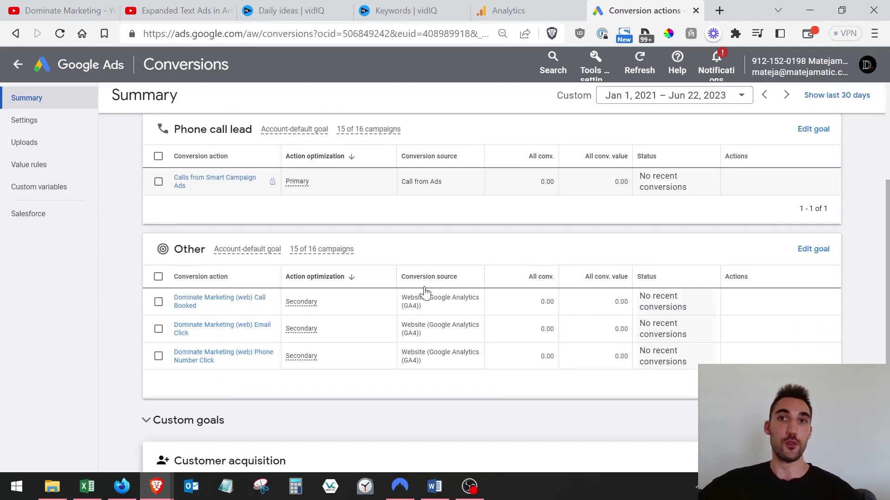
scroll(425, 291, up, 4)
drag(398, 224, 423, 238)
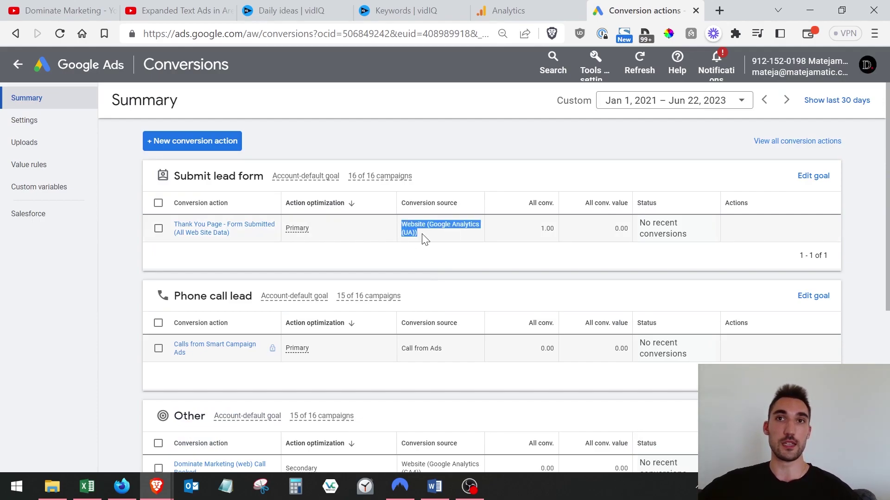
scroll(417, 245, down, 6)
- Edit Call Booked's settings to make it a Primary action, keeping the Other goal category
click(207, 216)
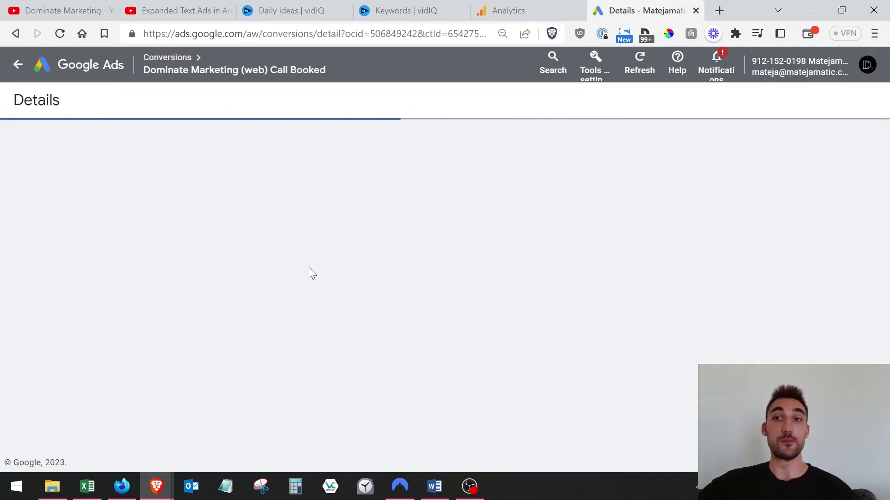
scroll(308, 290, down, 2)
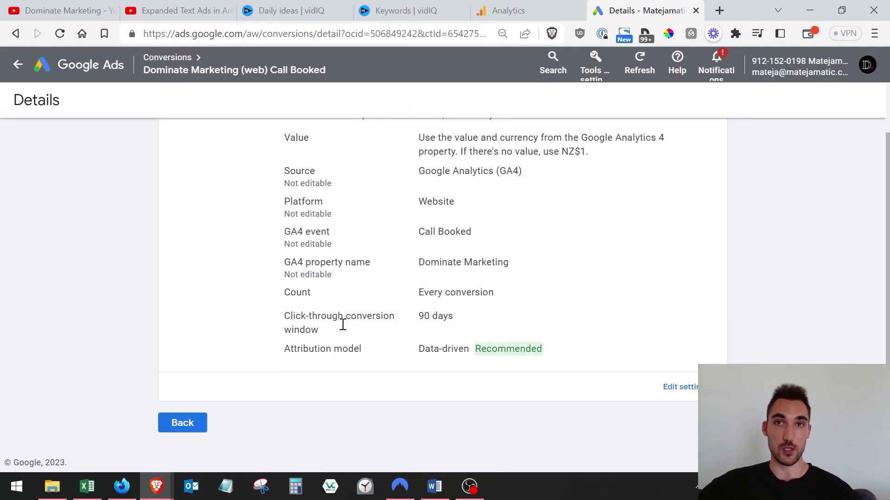
scroll(371, 338, up, 2)
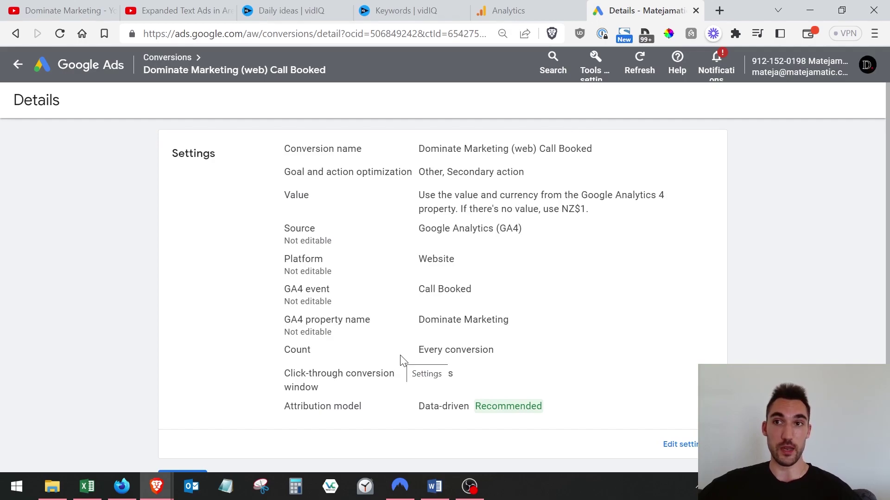
scroll(414, 357, down, 2)
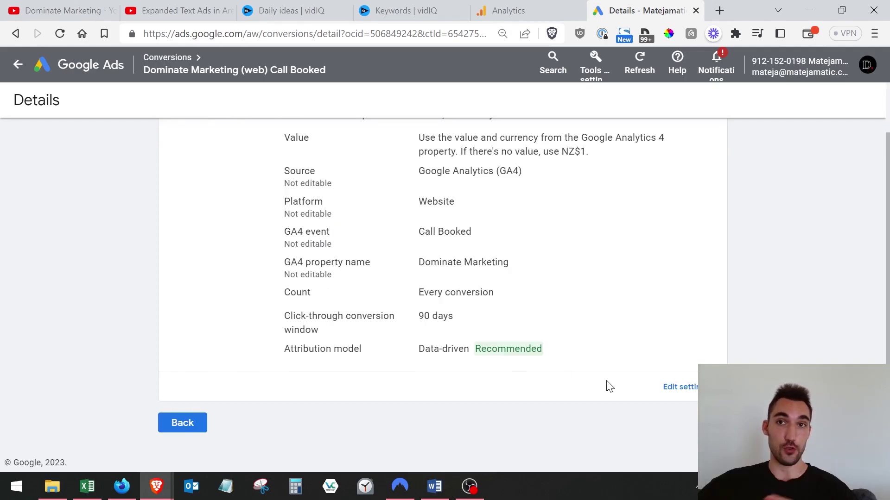
click(672, 390)
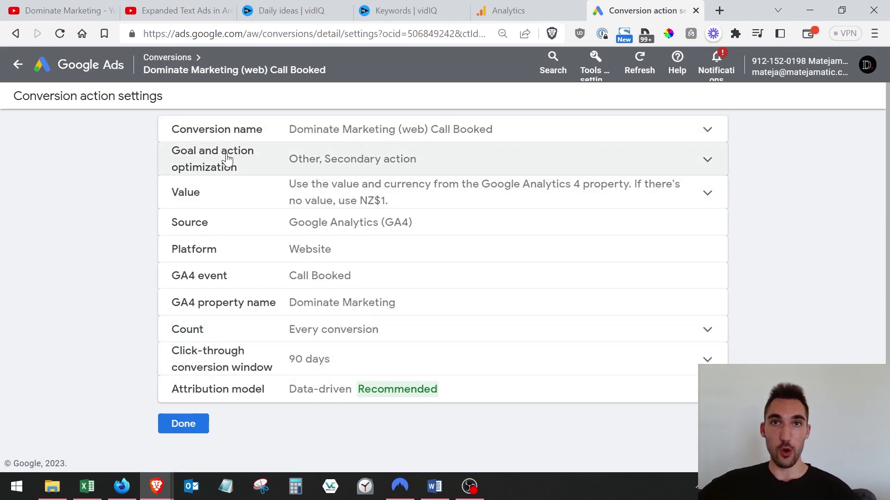
click(415, 171)
click(308, 203)
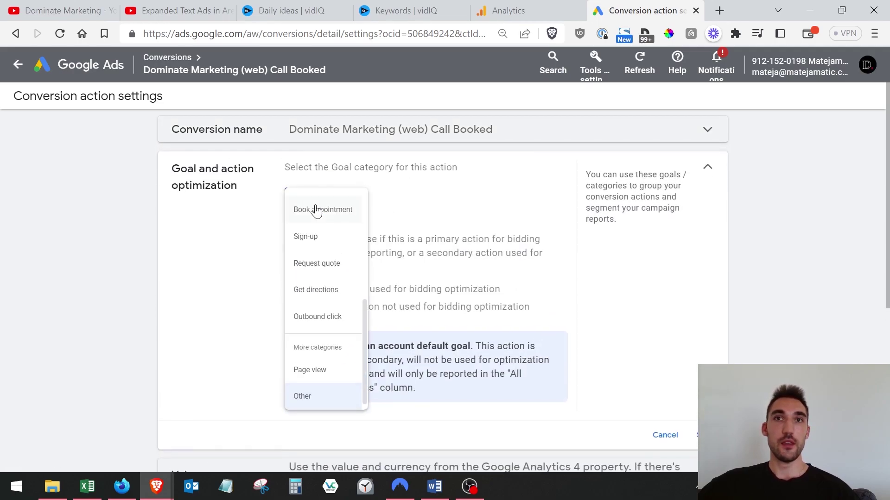
click(179, 223)
click(296, 290)
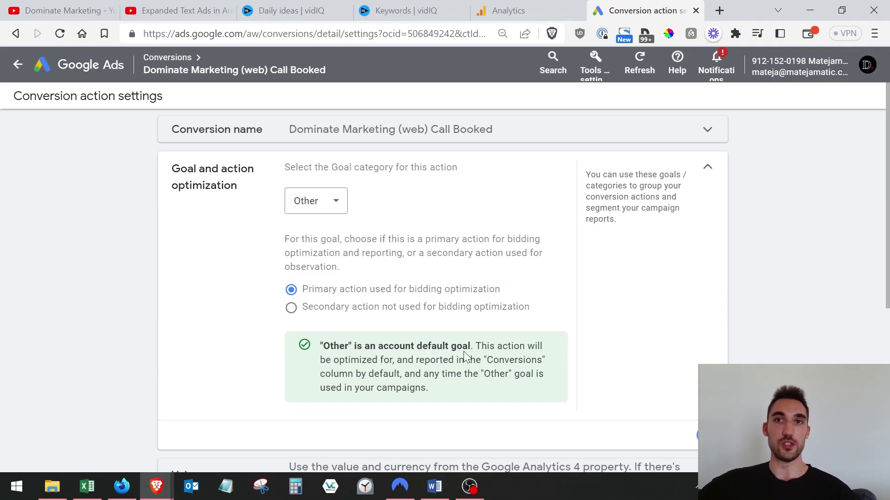
click(452, 318)
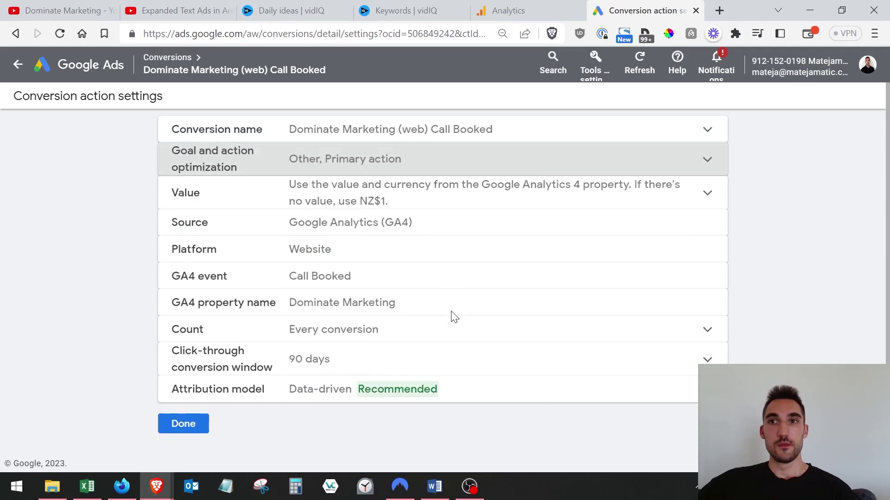
click(183, 423)
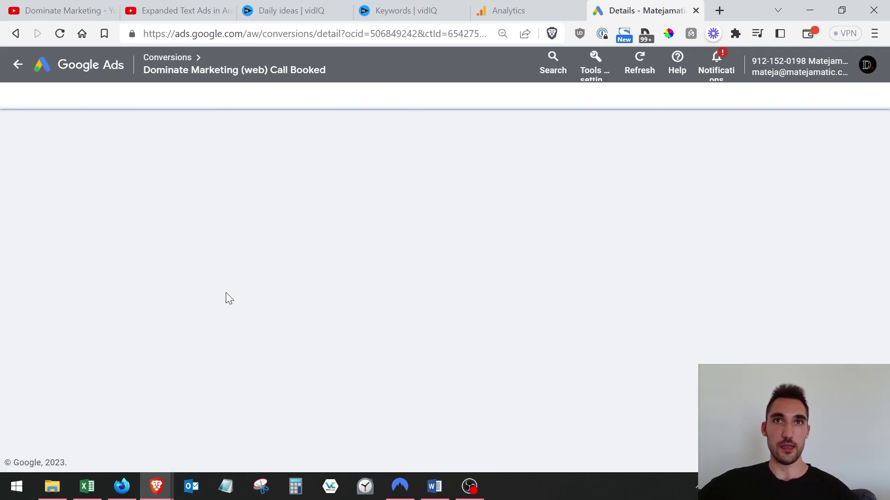
- Go back to the Conversions summary and open the Email Click conversion action's details
scroll(392, 314, down, 1)
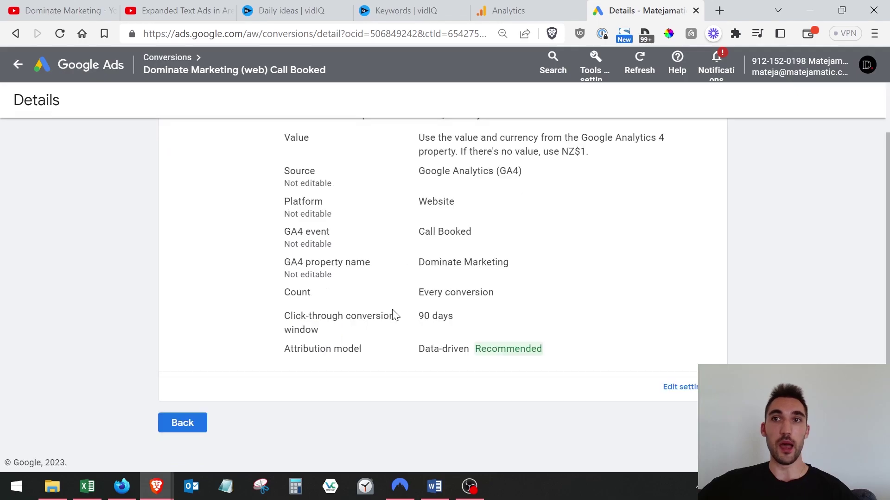
click(184, 422)
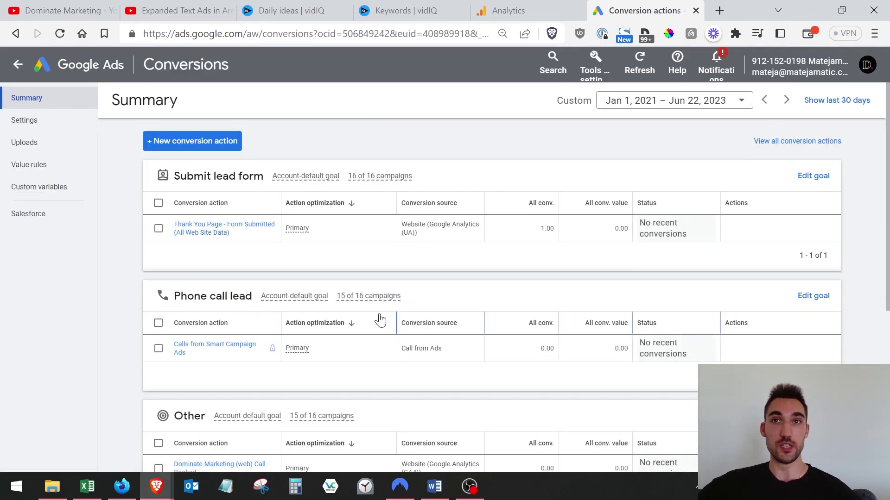
scroll(380, 320, down, 5)
click(158, 246)
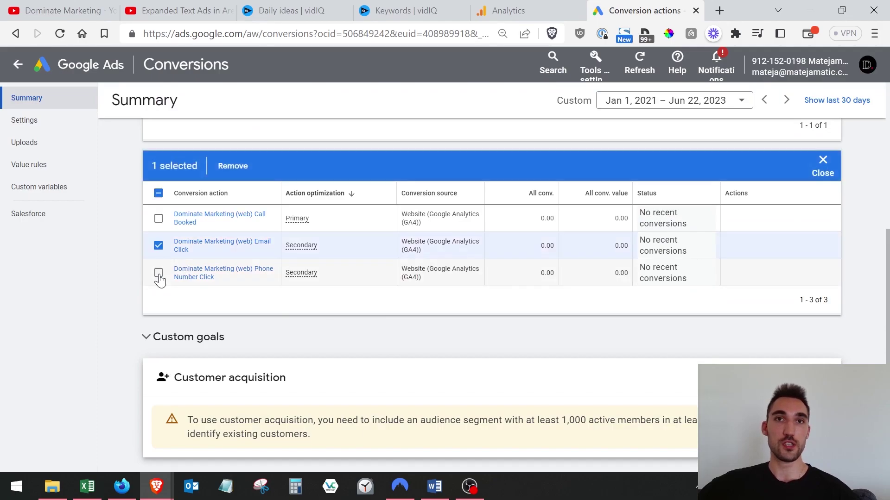
click(158, 274)
click(158, 272)
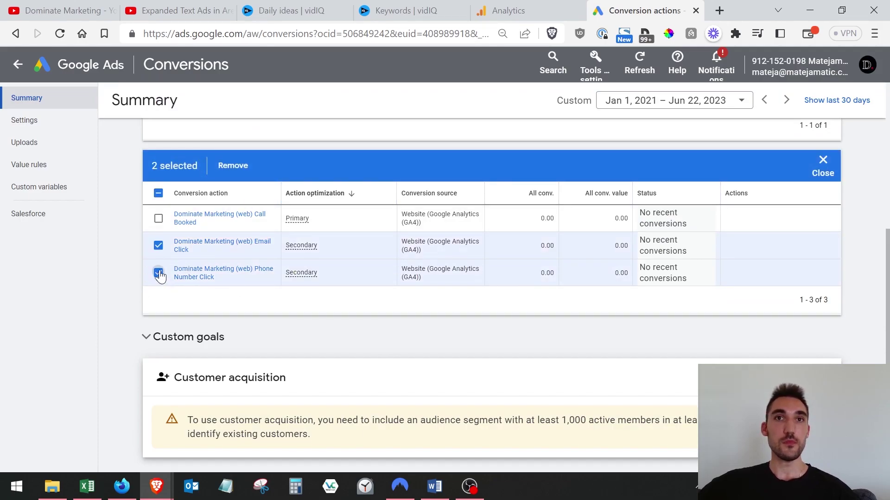
click(158, 246)
click(204, 245)
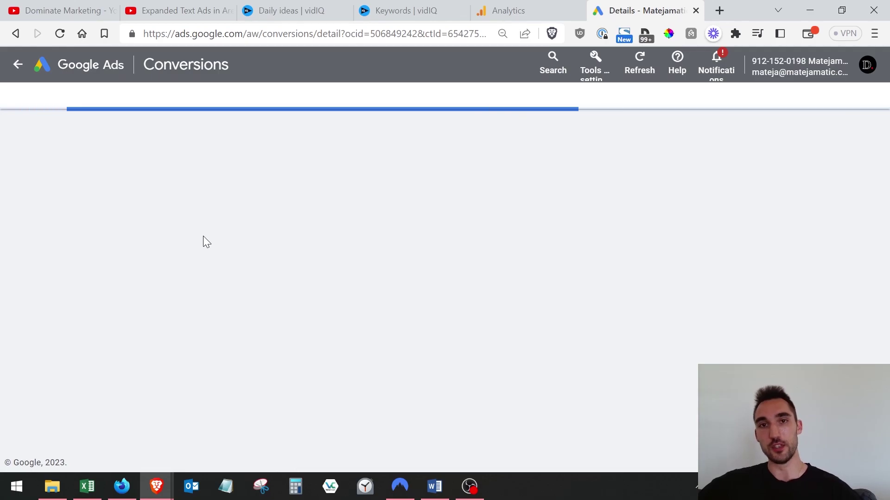
- Change Email Click's action optimization to Primary action and finish editing its settings
scroll(512, 351, down, 1)
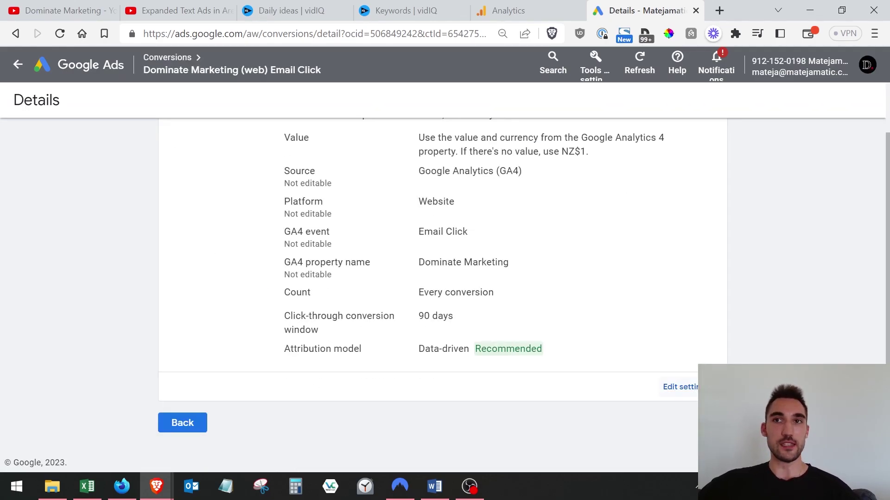
click(680, 387)
click(362, 182)
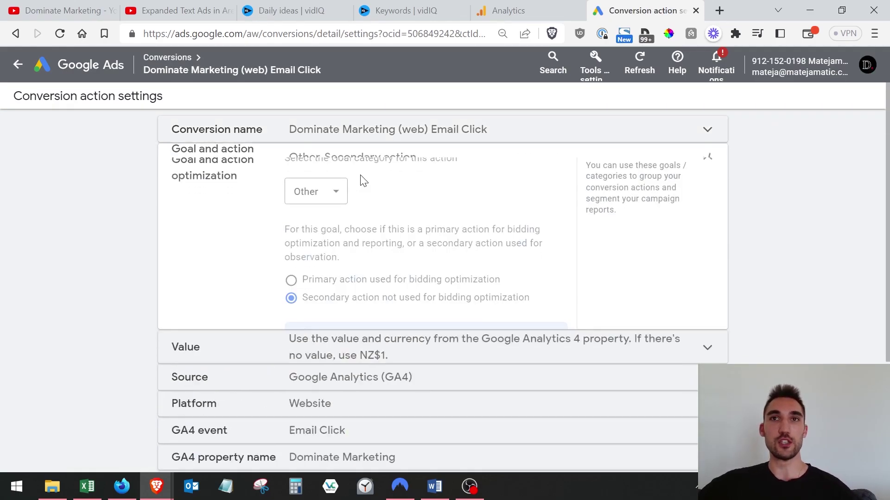
click(292, 290)
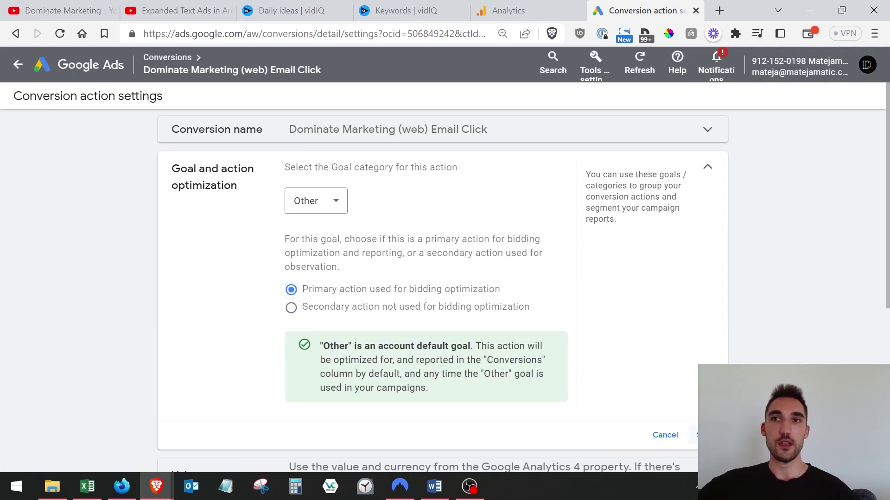
scroll(318, 330, down, 2)
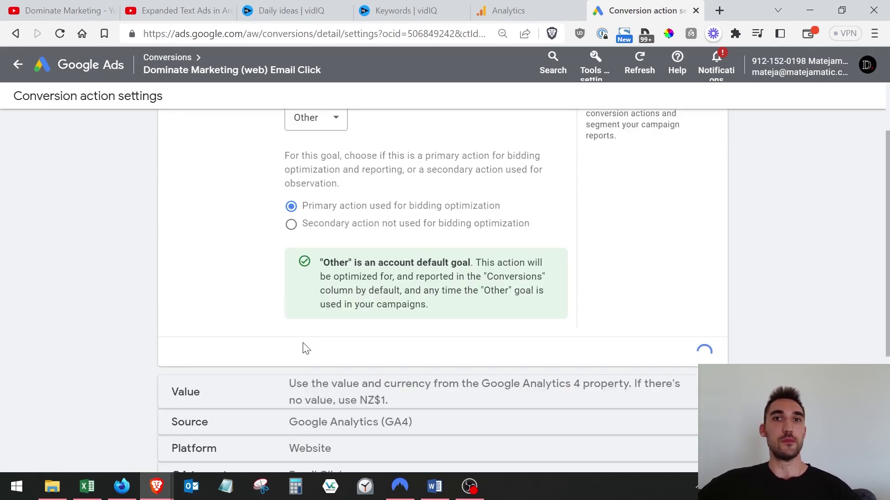
scroll(302, 345, down, 2)
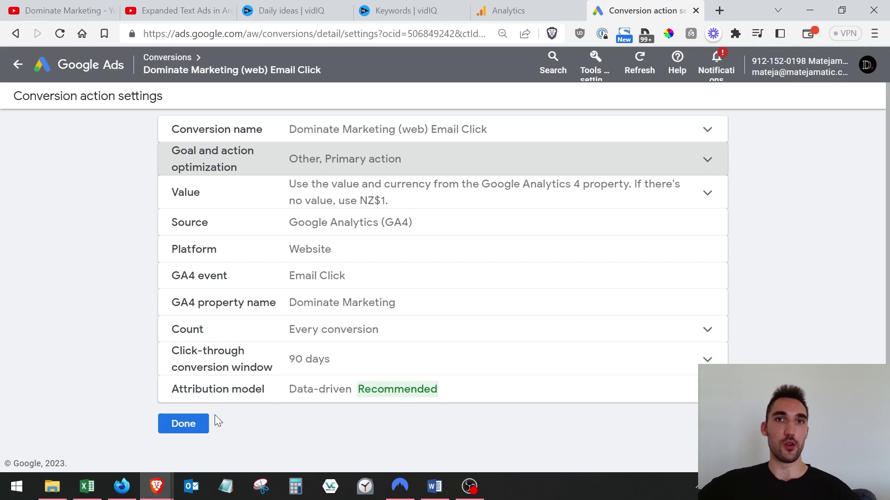
click(196, 424)
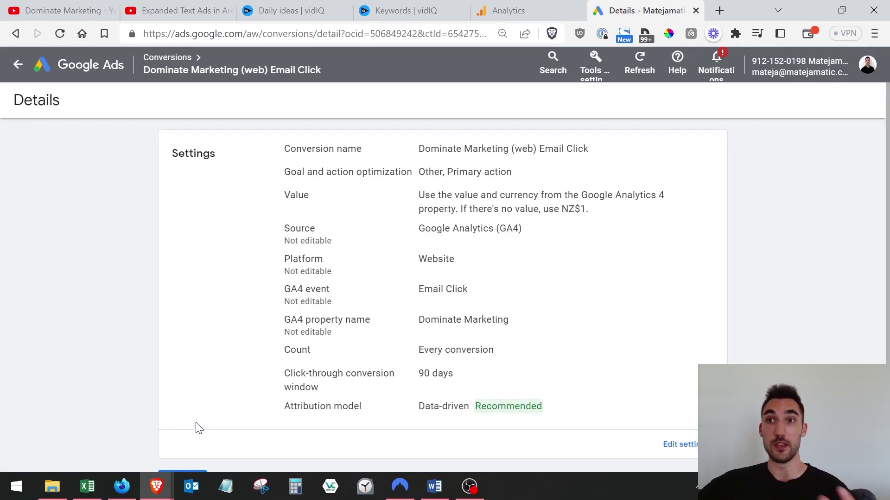
scroll(471, 425, down, 2)
- Go back to the Conversions summary and scroll to the Other goal table
click(181, 423)
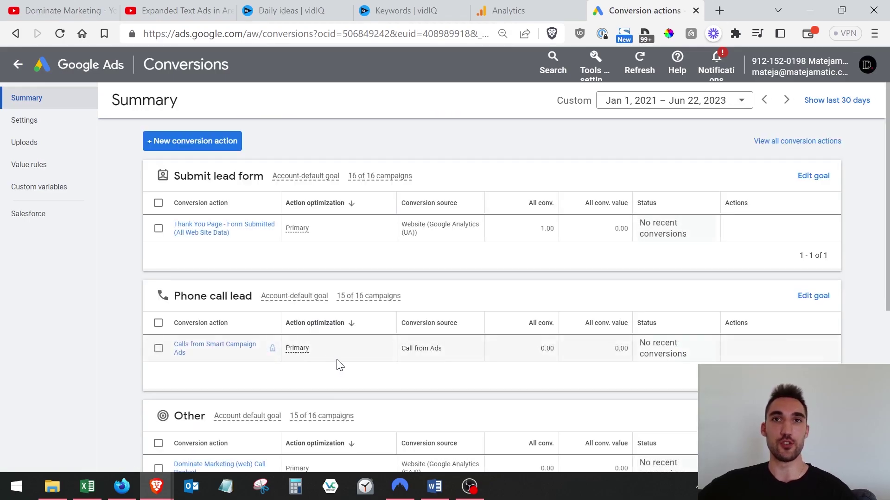
scroll(338, 364, down, 5)
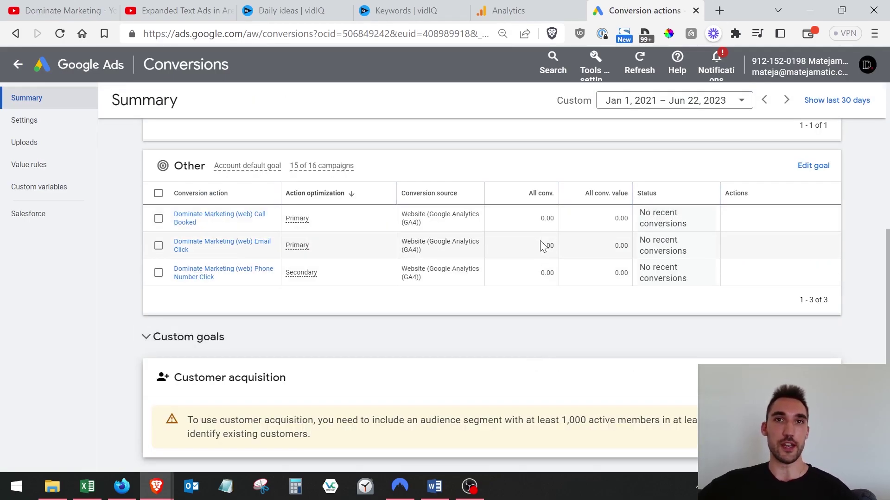